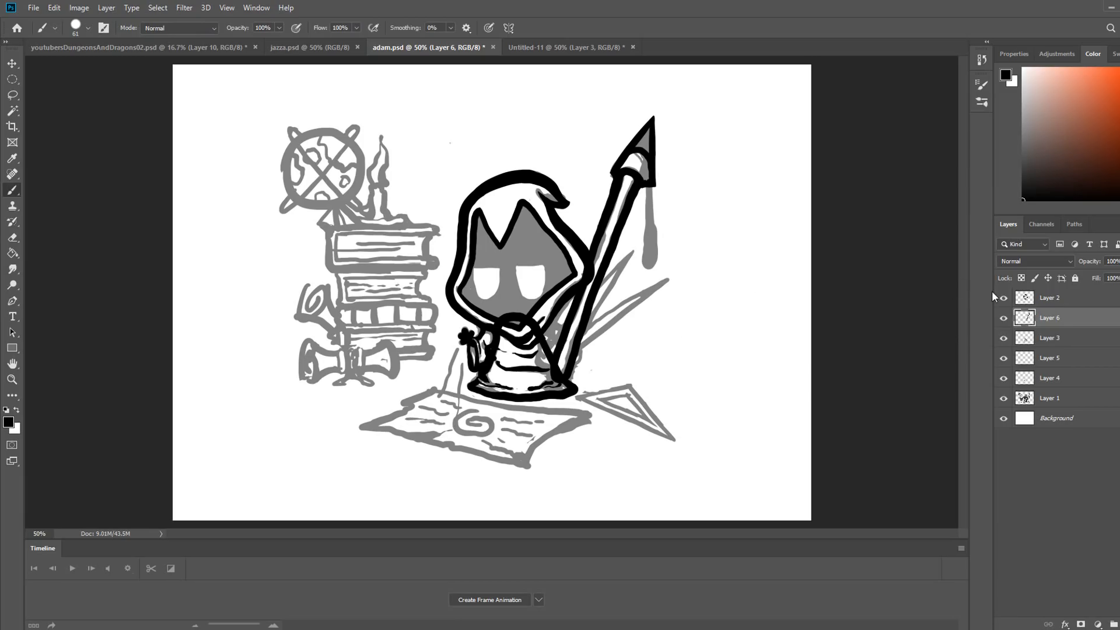
- Draw the hooded character's staff, rising flame and cloak base with thick black brush strokes
click(1003, 318)
click(1004, 317)
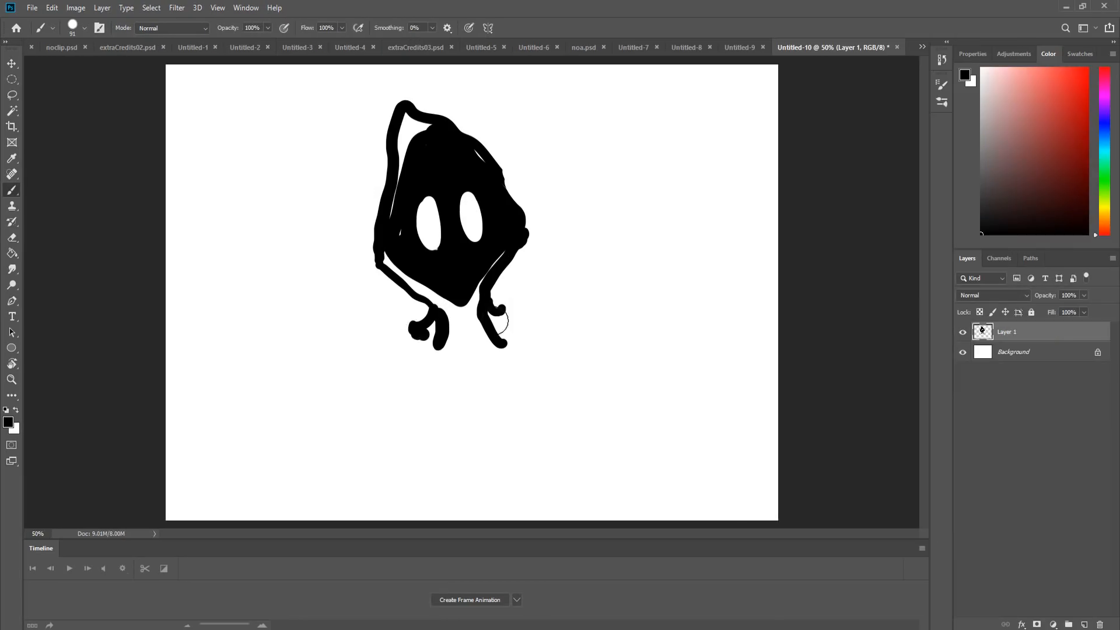
drag(256, 186, 443, 379)
drag(575, 117, 507, 318)
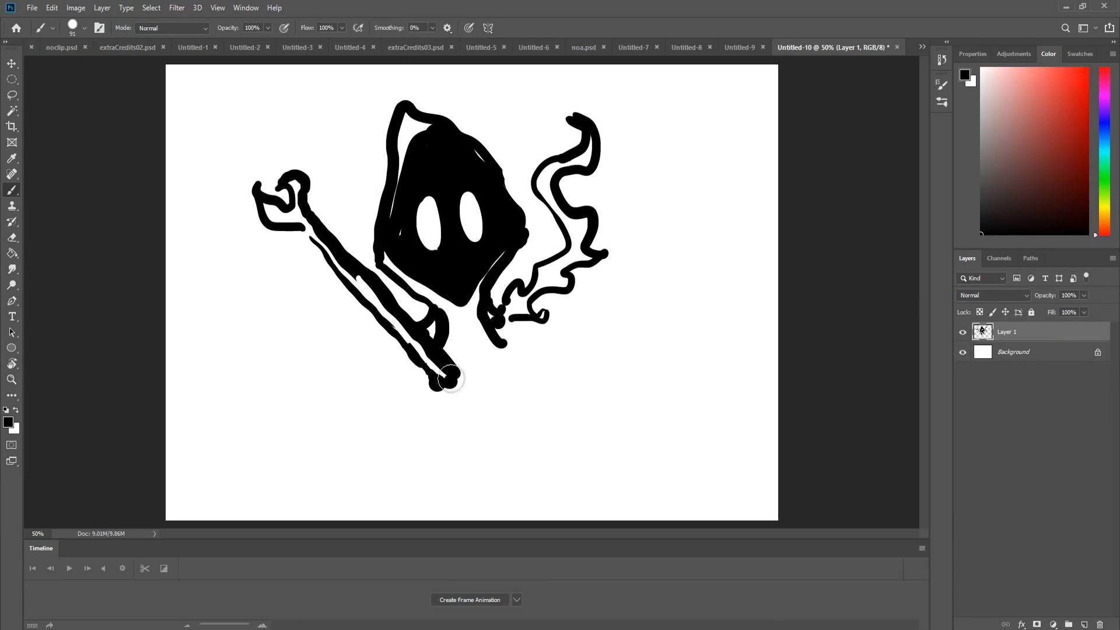
drag(414, 385, 542, 382)
drag(589, 149, 507, 315)
- Colour the flame orange, the cloak dark grey and the staff on Layer 2 beneath the line art
click(1104, 230)
drag(510, 315, 557, 271)
mouse_move(408, 120)
mouse_down()
mouse_move(461, 350)
mouse_move(504, 376)
mouse_up()
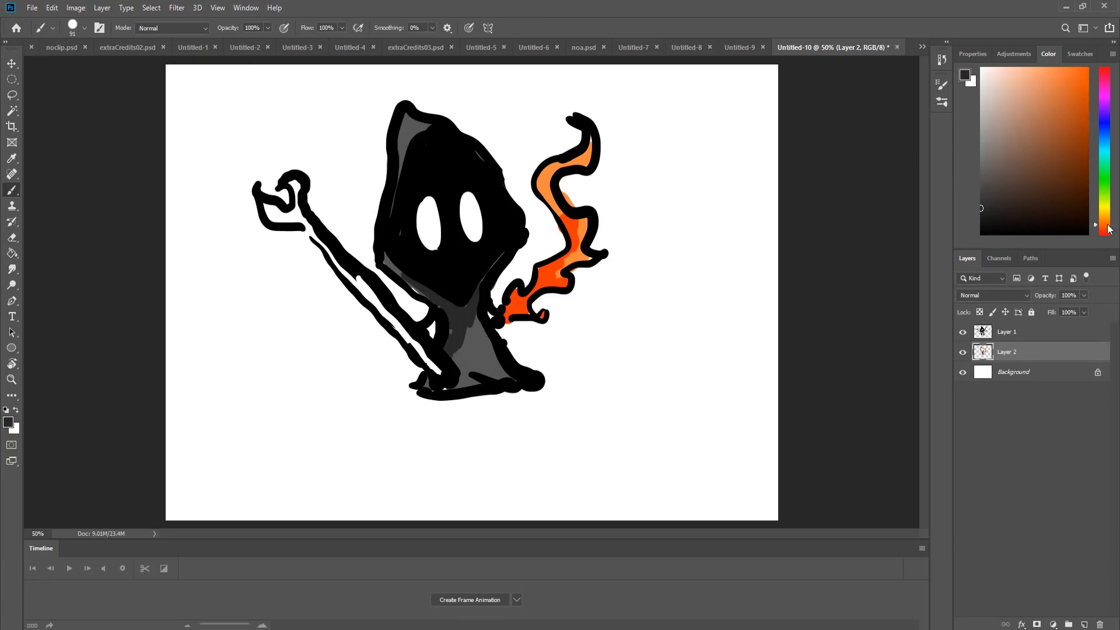
drag(271, 210, 440, 373)
drag(271, 166, 268, 186)
- Finish inking the adam.psd props beside the hooded character and hide the Layer 1 sketch to check the line art
shift+click(1005, 332)
mouse_move(487, 325)
mouse_down()
mouse_move(555, 317)
mouse_move(647, 379)
mouse_up()
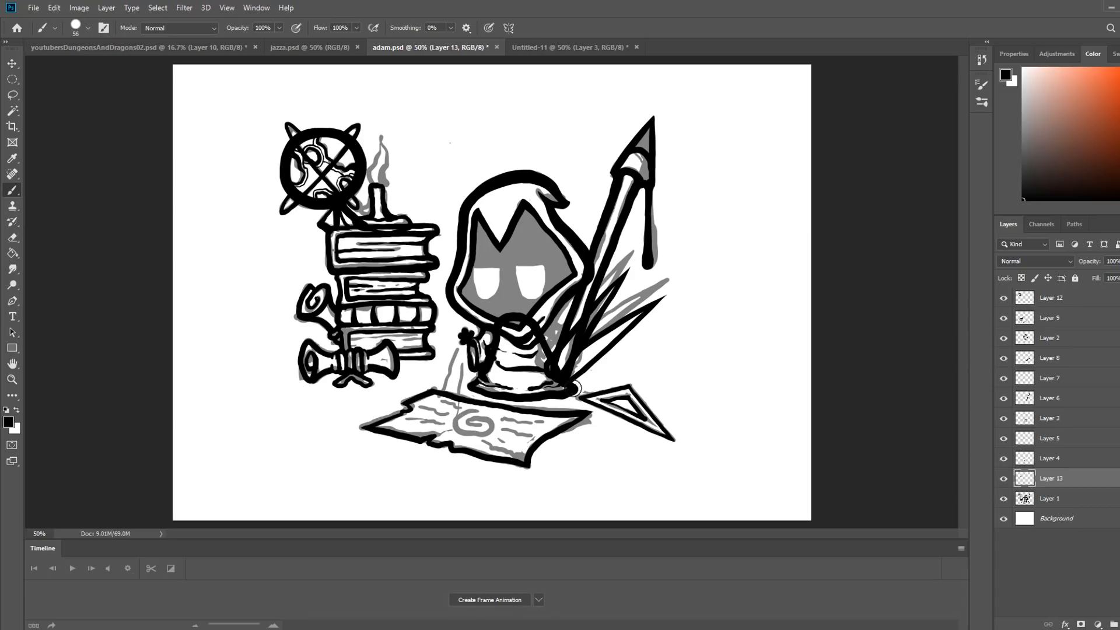
click(1003, 498)
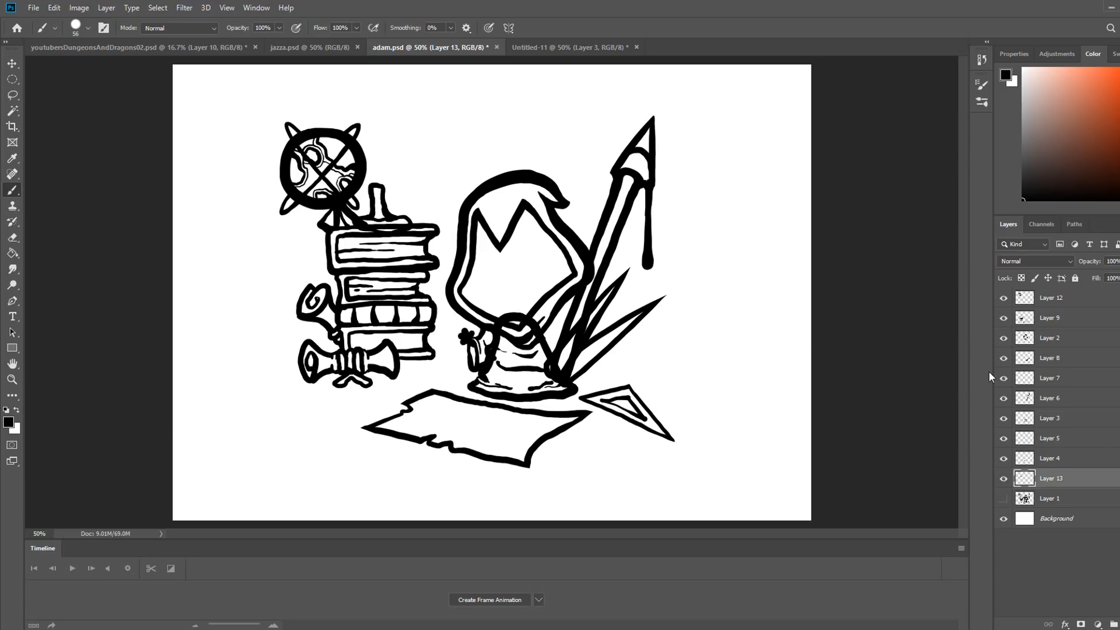
click(1004, 298)
click(1004, 298)
click(1004, 318)
click(1003, 317)
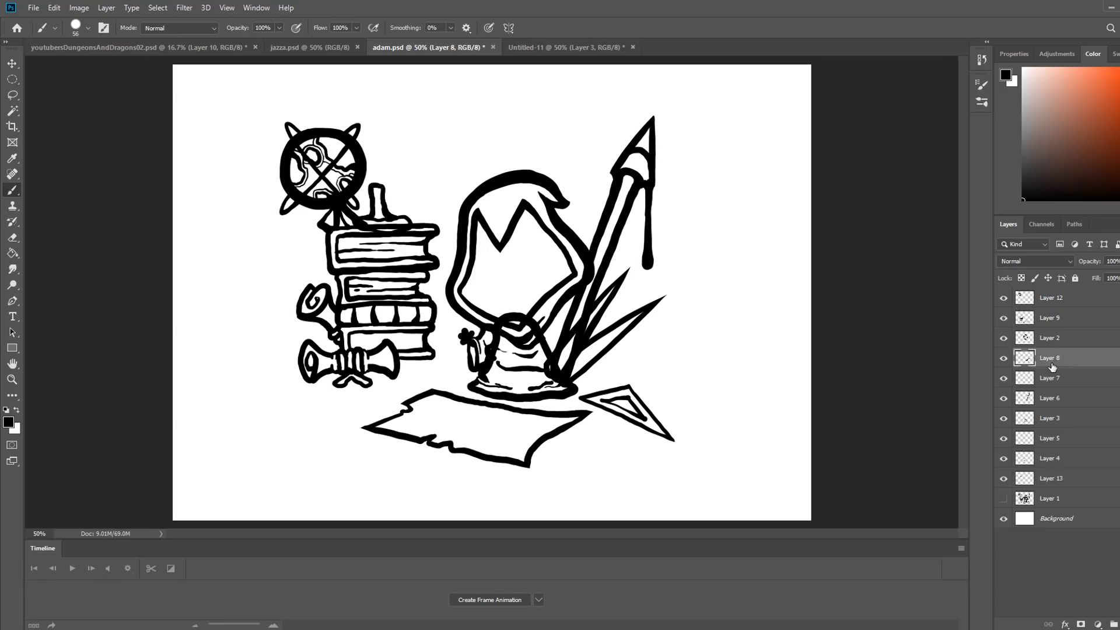
- Fill the hood with medium grey on Layer 14 and switch to the Eraser for clean-up
drag(477, 203, 528, 185)
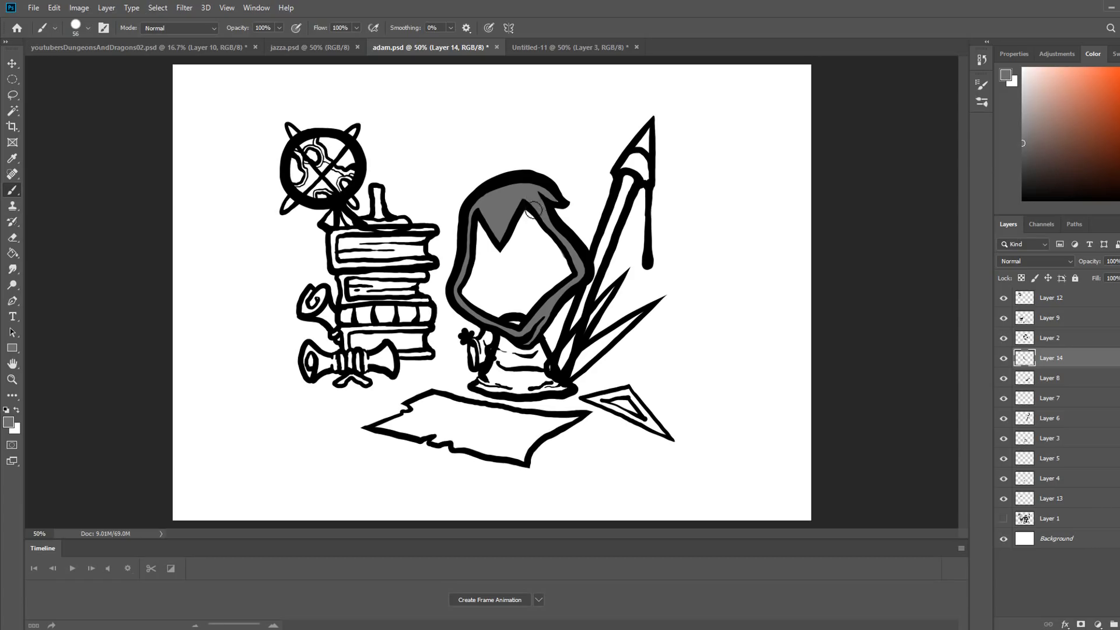
key(e)
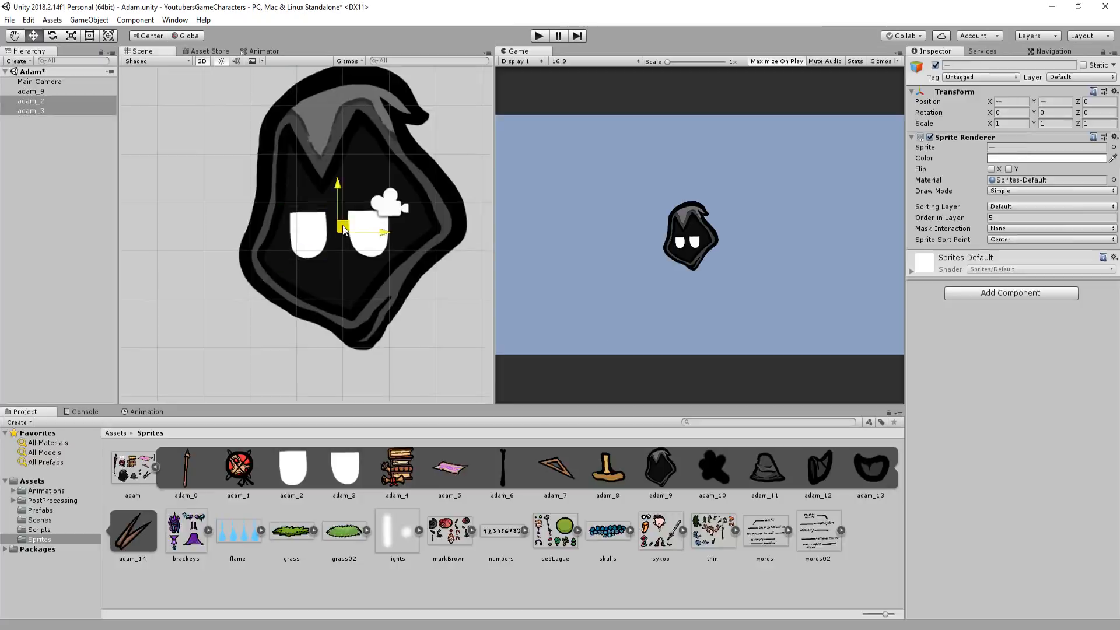
- In Unity, place the adam_11 body sprite and the small hand sprites beneath the hooded head
drag(766, 466, 311, 245)
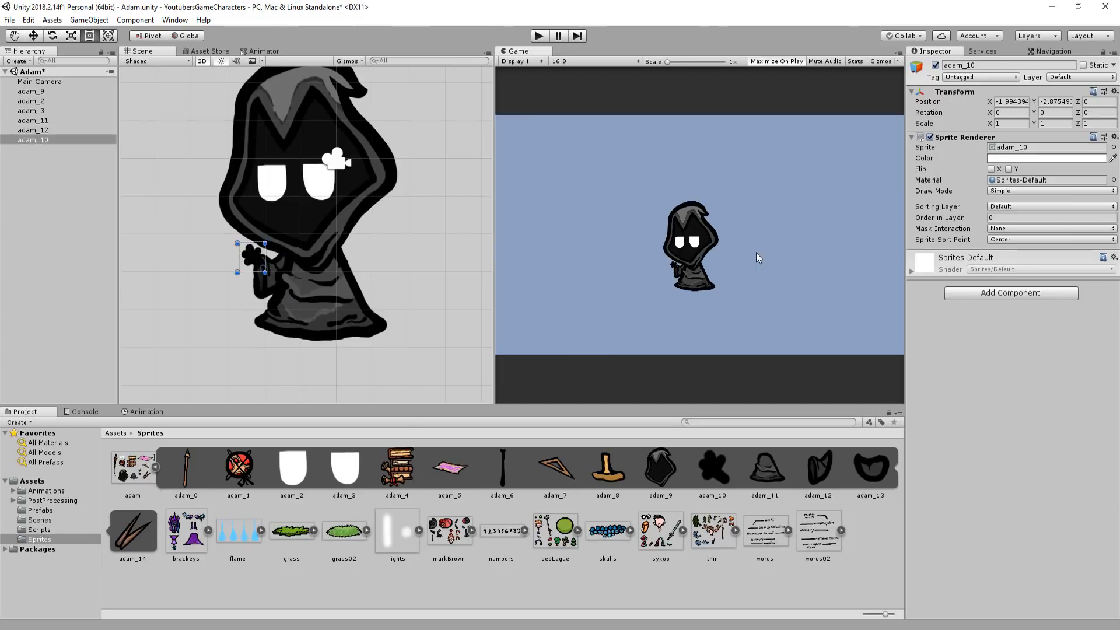
drag(357, 217, 360, 221)
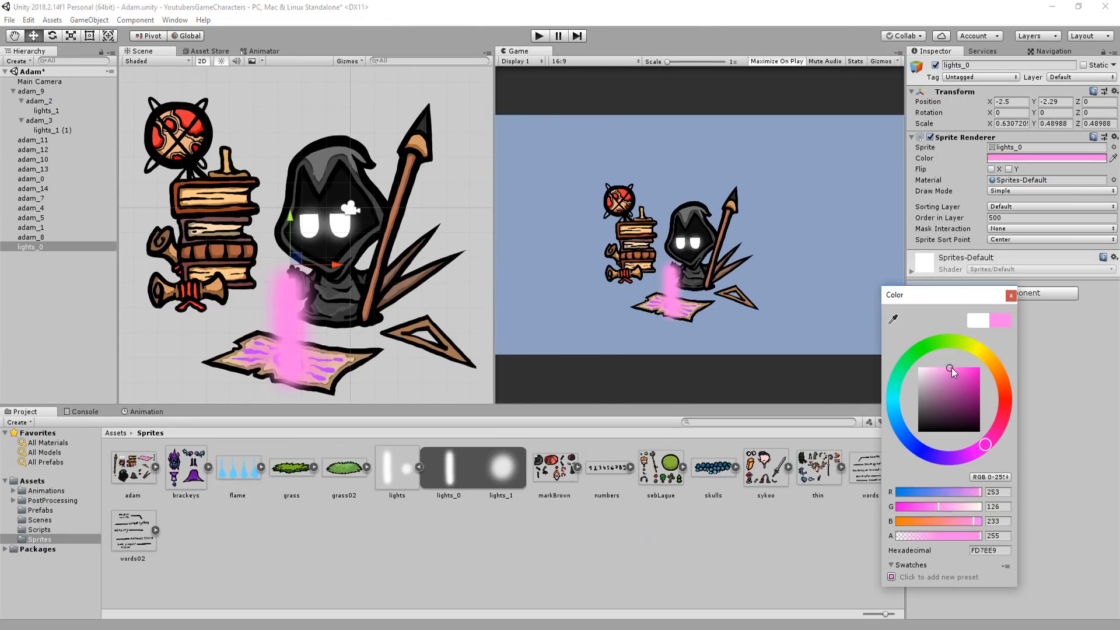
- Tint the lights_0 glow above the parchment a saturated magenta-pink
drag(969, 385, 984, 411)
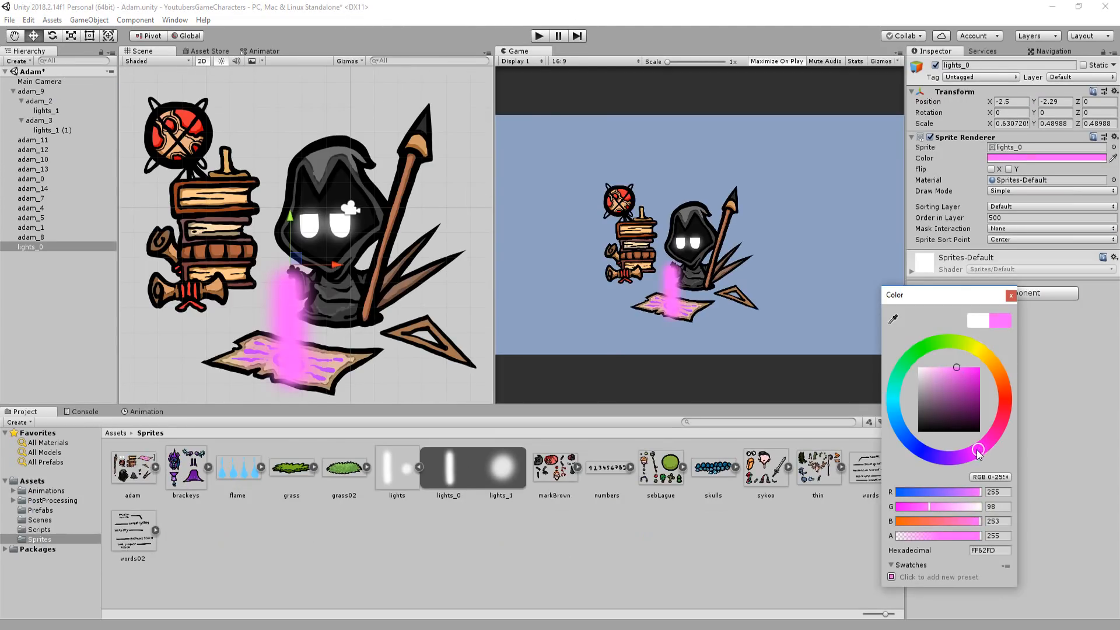
drag(978, 453, 973, 454)
drag(958, 368, 967, 375)
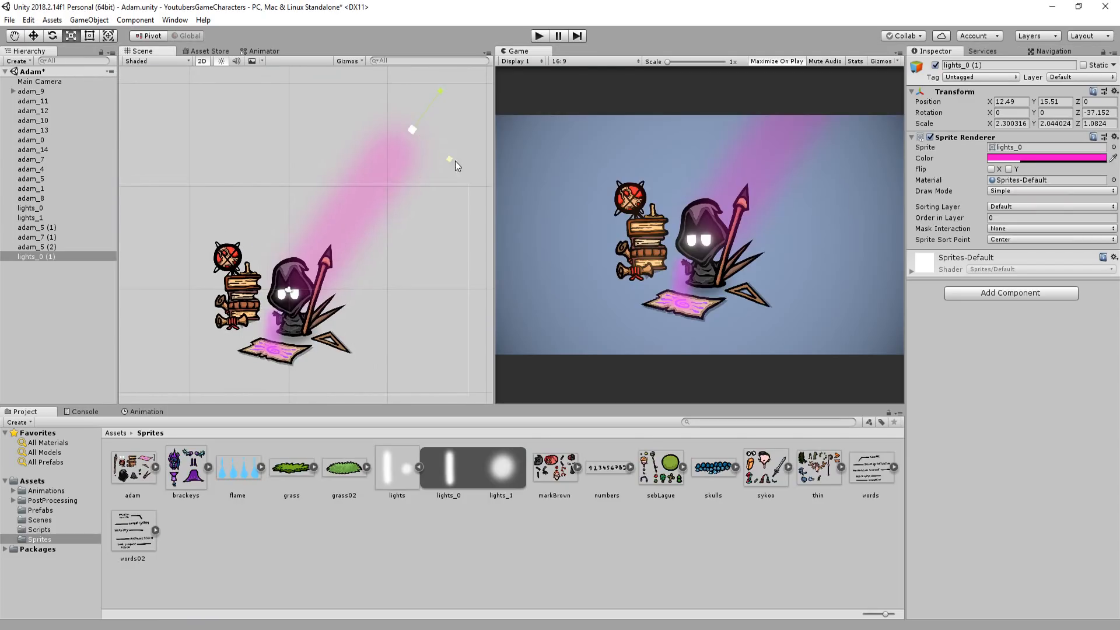
- Narrow the pink light beam, duplicate it, rotate the copy to about -14 degrees and make it thinner
drag(440, 162, 408, 91)
key(w)
key(ctrl+d)
key(e)
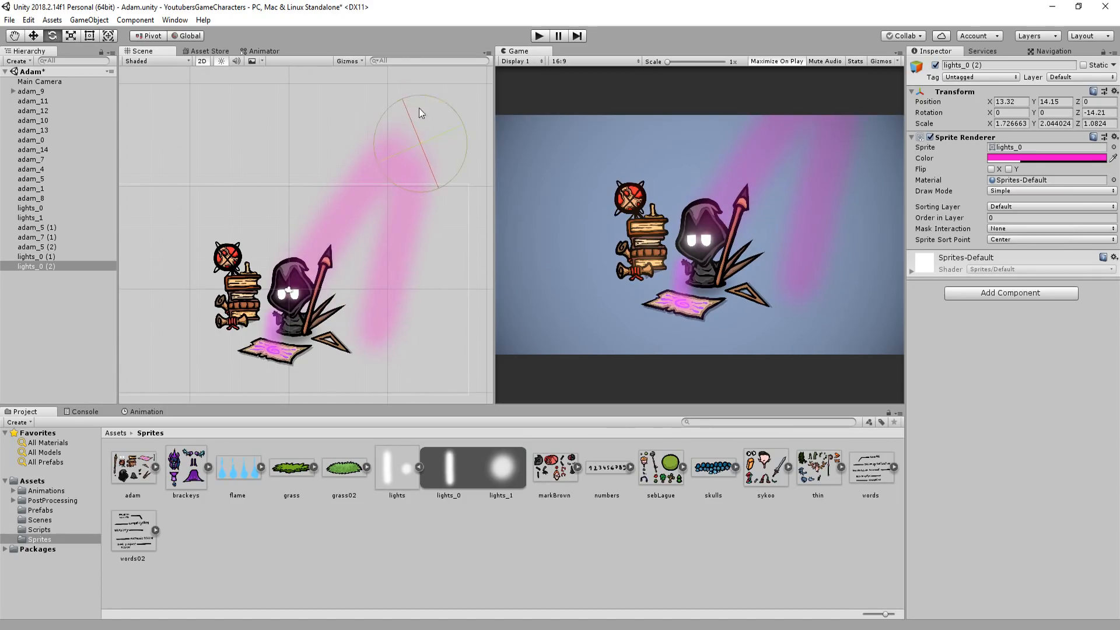
key(r)
drag(446, 155, 417, 119)
key(w)
- Lower the colour alpha of the second light beam and maximize the game view
click(1011, 160)
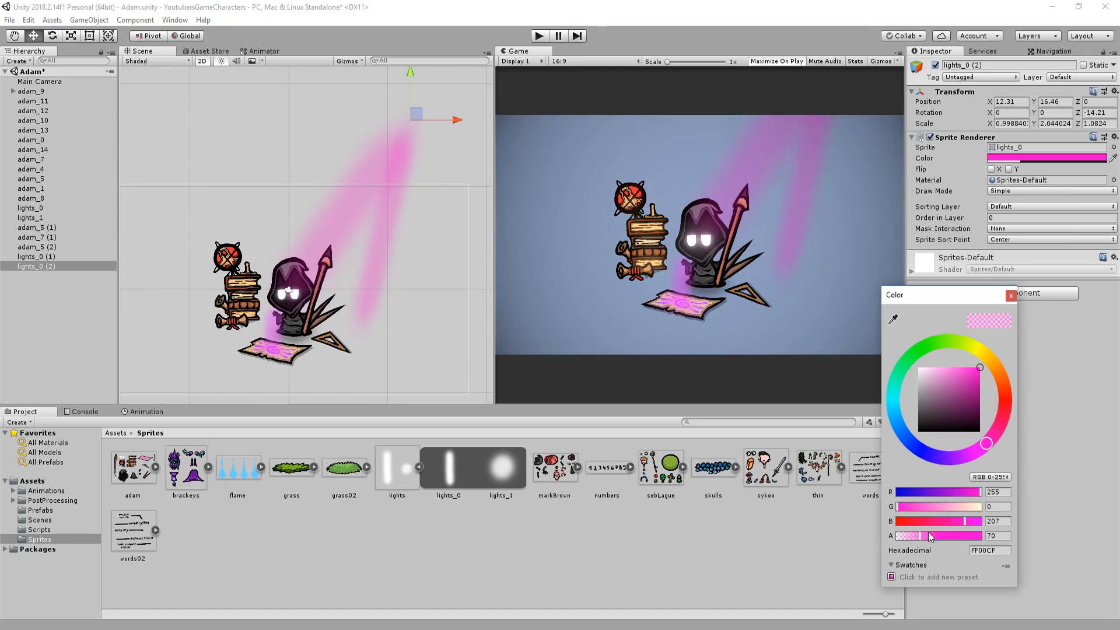
drag(913, 538, 911, 537)
click(685, 294)
key(shift+space)
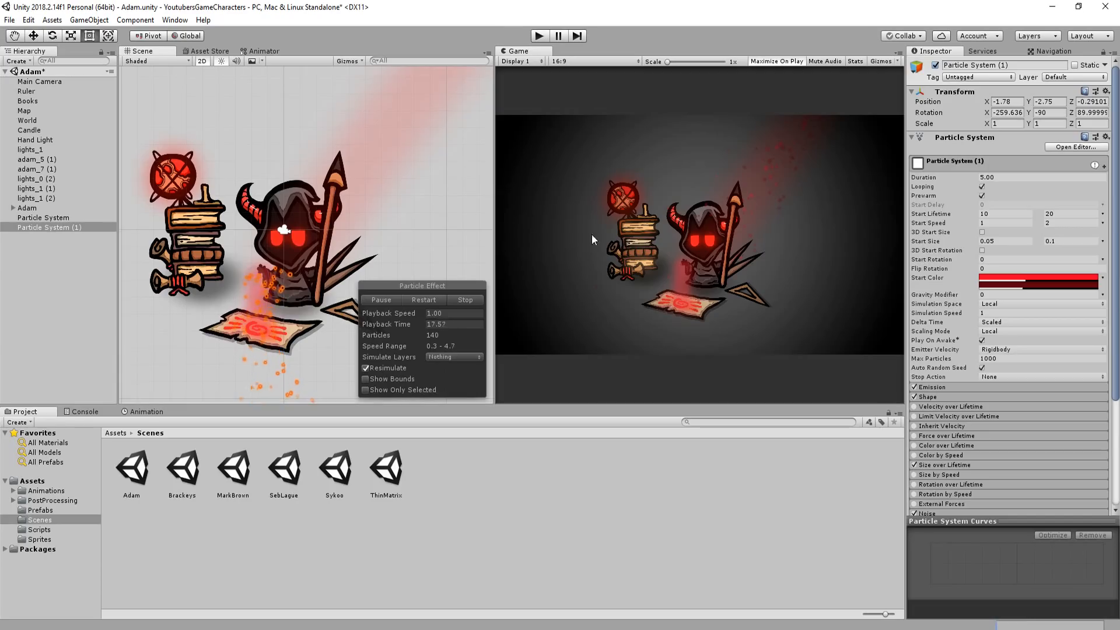
- Tint the scene's background dark red and play the scene in the maximized game view
key(shift+space)
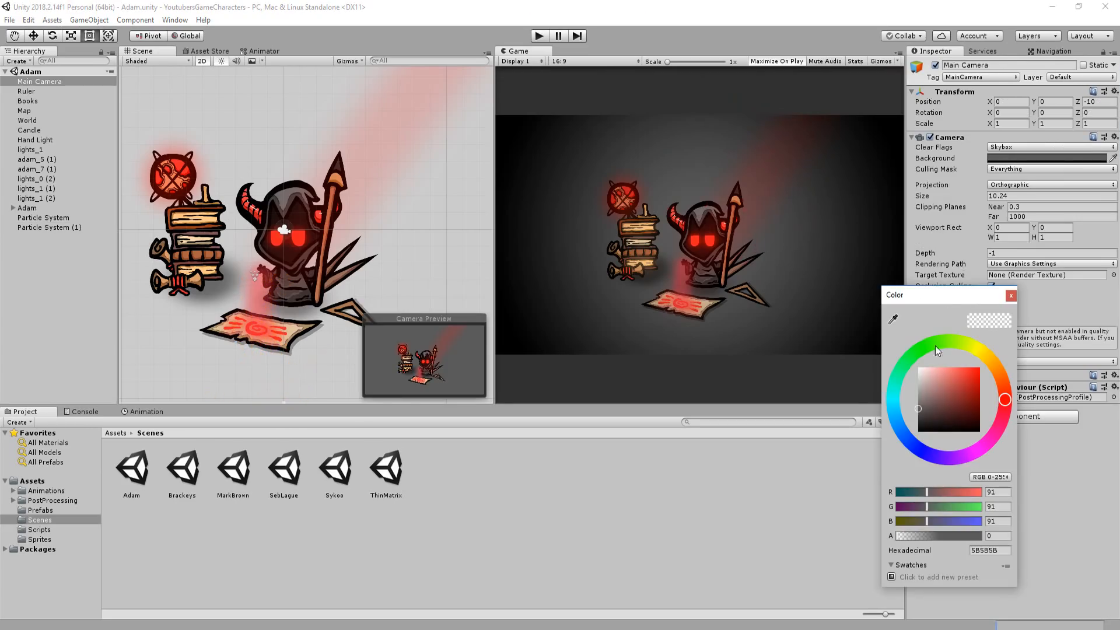
mouse_move(932, 369)
mouse_down()
mouse_move(915, 375)
mouse_move(939, 399)
mouse_up()
key(shift+space)
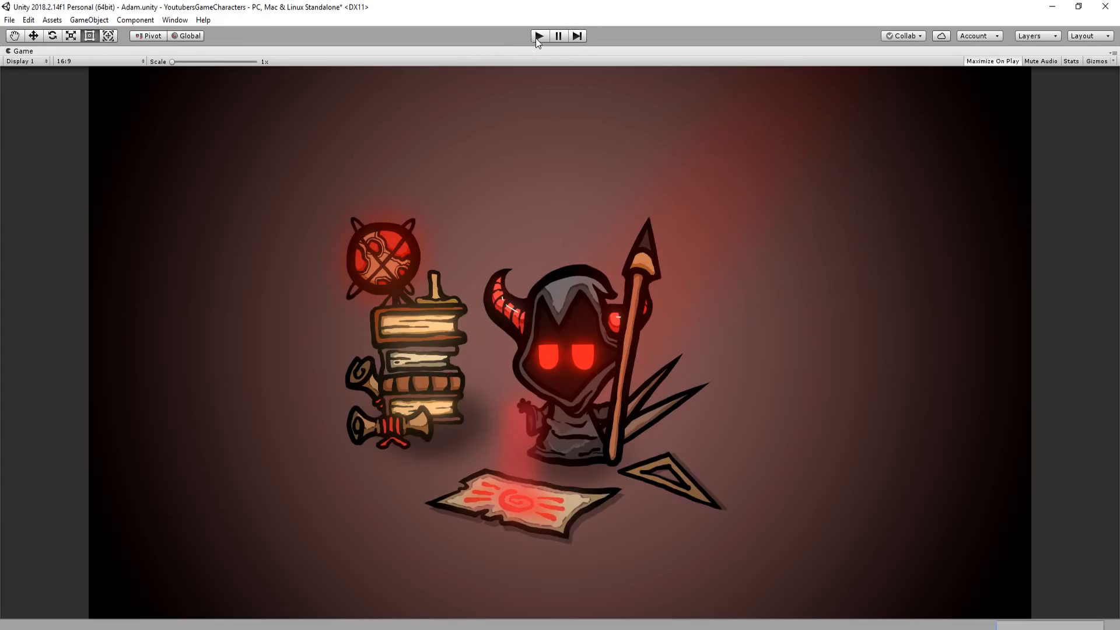
key(ctrl+p)
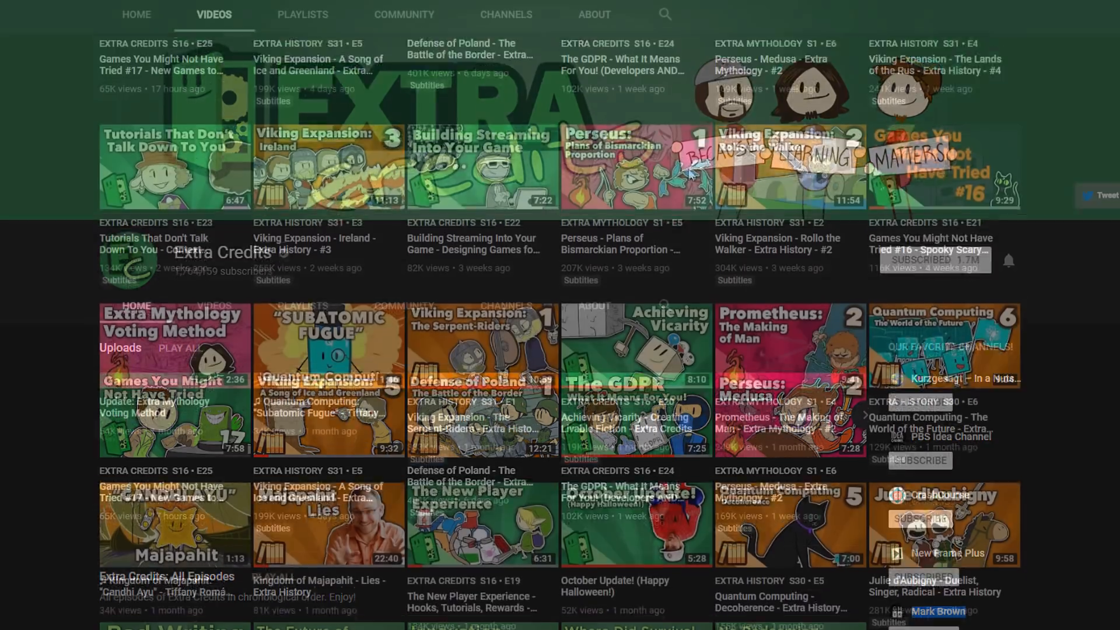
- On YouTube, browse the Extra Credits channel's uploaded videos to examine their thumbnail art style
scroll(560, 315, down, 5)
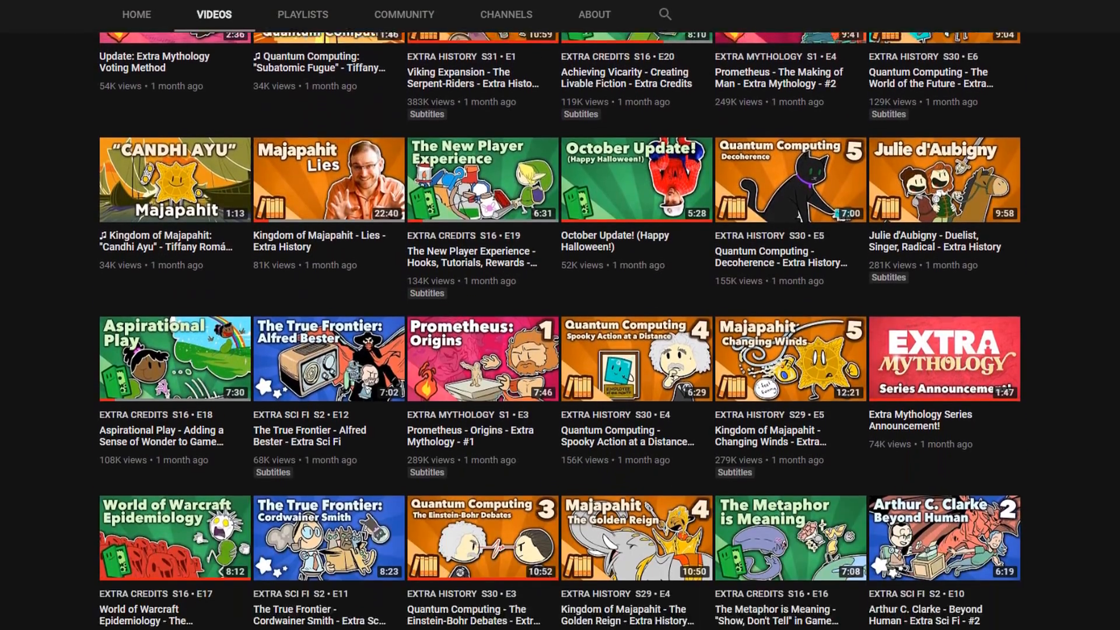
scroll(560, 315, down, 10)
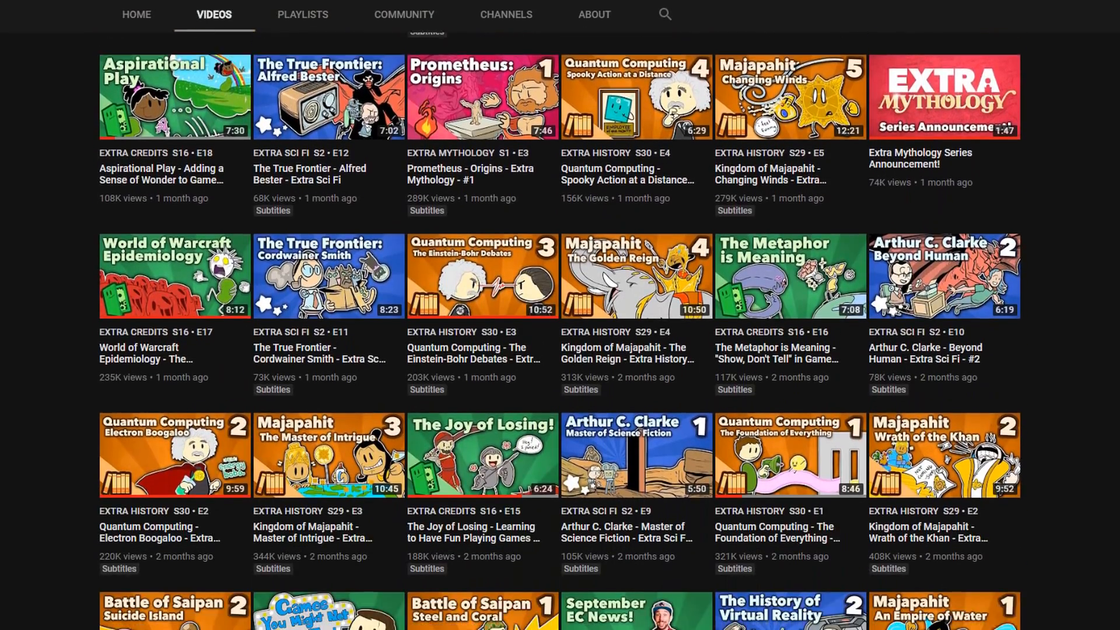
scroll(559, 315, down, 10)
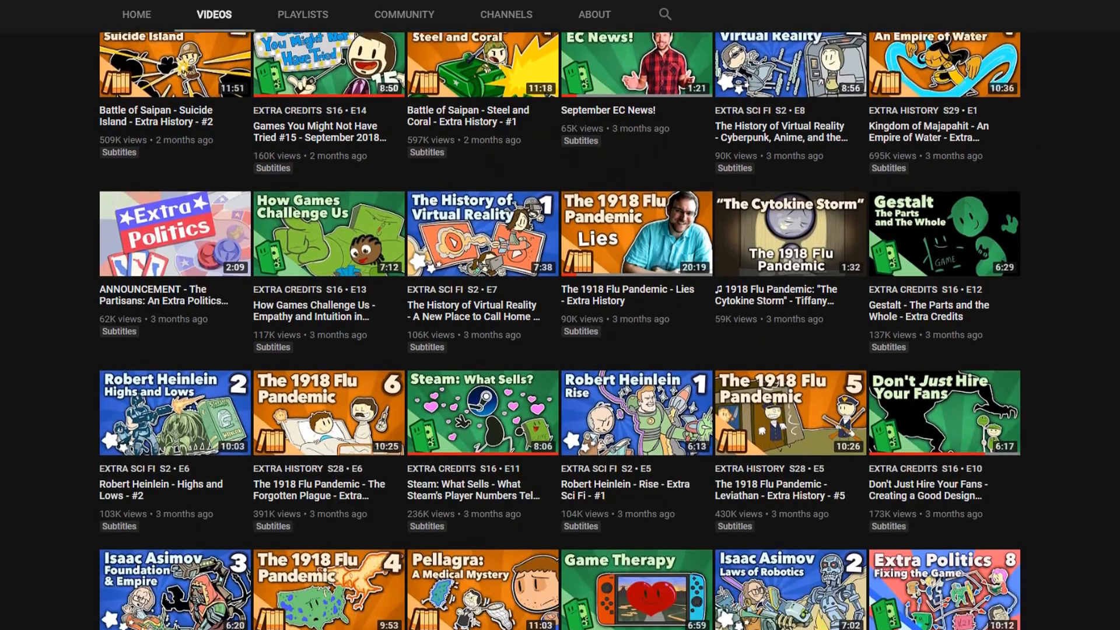
scroll(560, 315, down, 10)
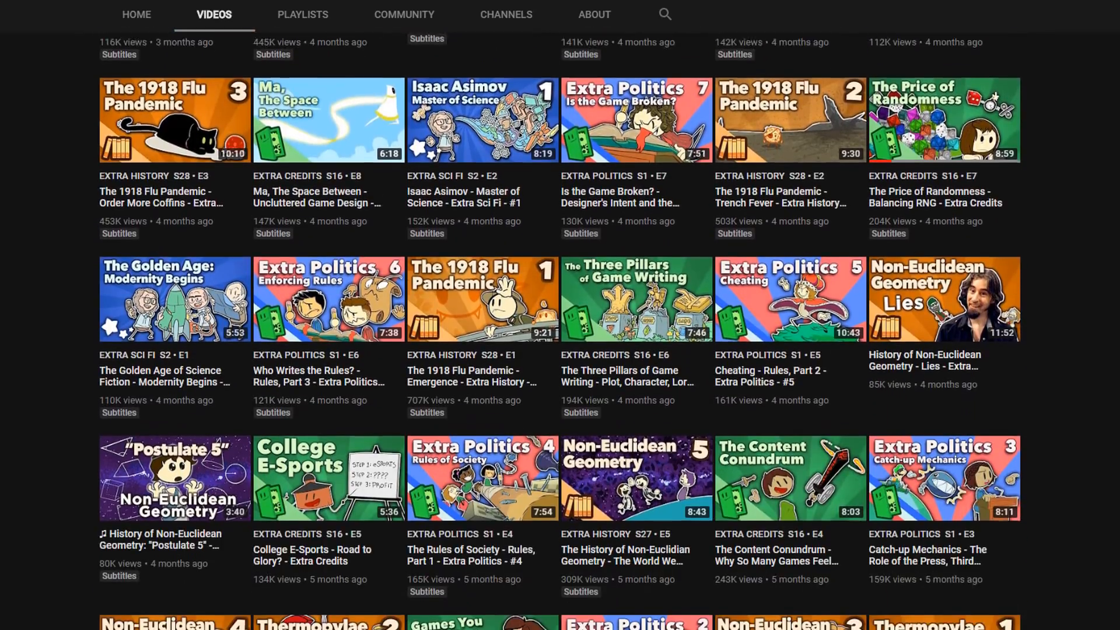
scroll(560, 315, down, 10)
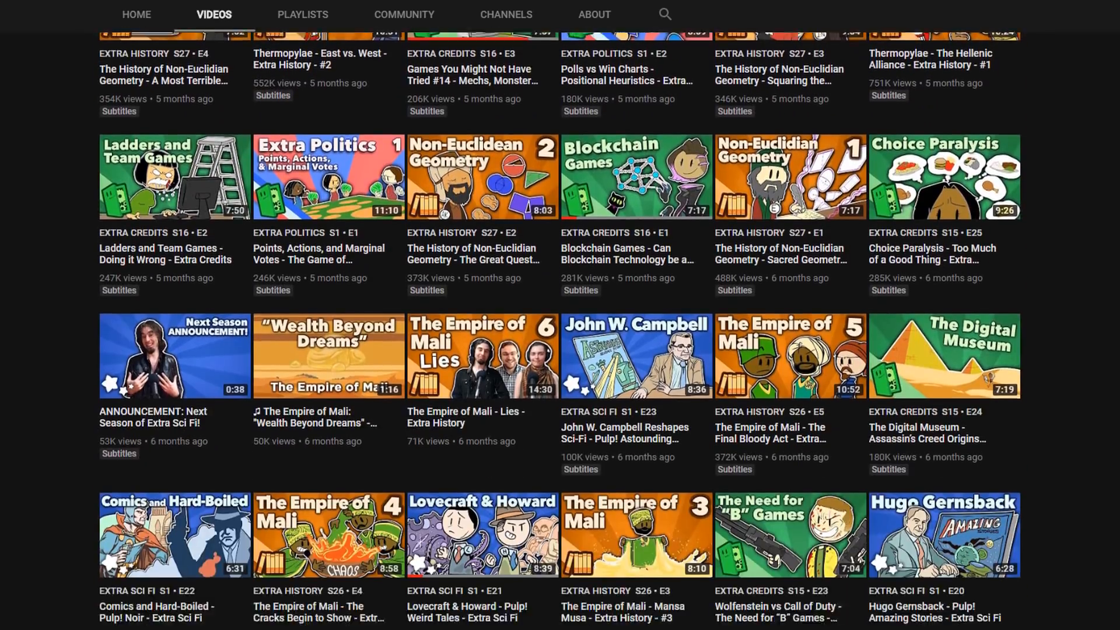
scroll(560, 315, down, 10)
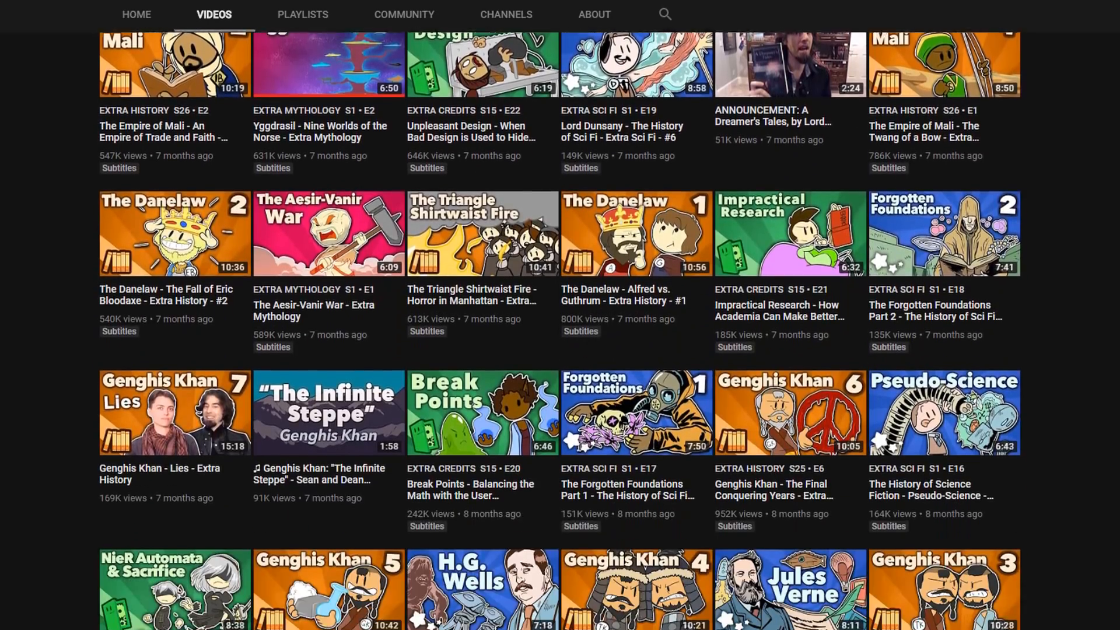
scroll(560, 315, down, 3)
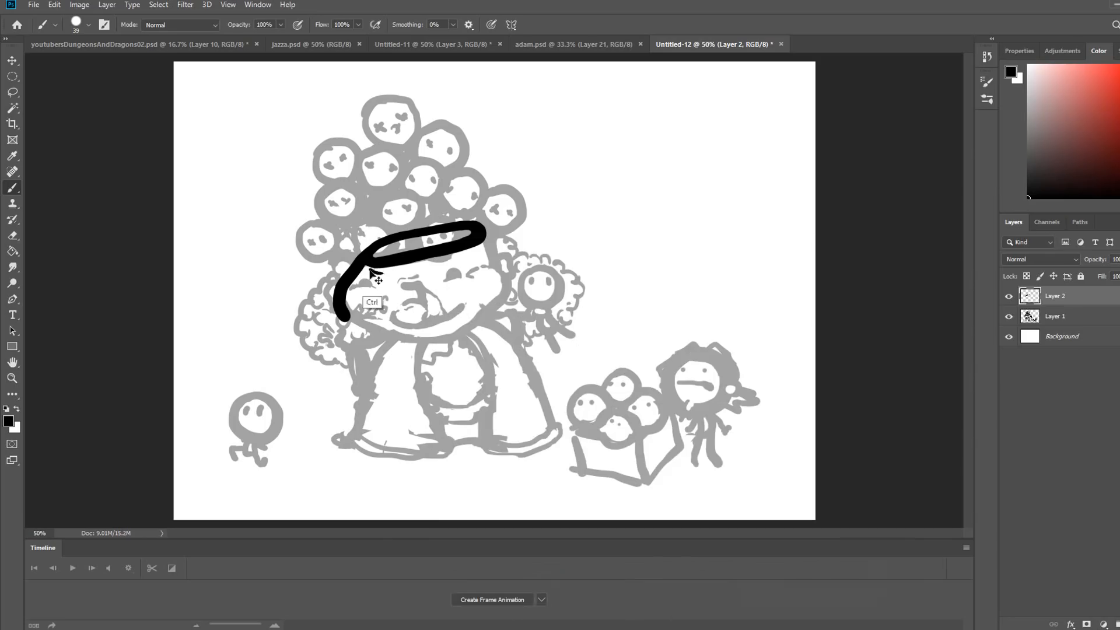
- In Photoshop, ink the rim's lower edge and the closed eyes of the large head on Layer 2 with a smaller brush
key(ctrl+z)
key(e)
mouse_move(359, 258)
mouse_down()
mouse_move(394, 248)
mouse_move(366, 270)
mouse_up()
key(b)
key(bracketleft)
key(bracketleft)
mouse_move(357, 257)
mouse_down()
mouse_move(481, 250)
mouse_move(484, 225)
mouse_move(369, 282)
mouse_move(465, 278)
mouse_up()
key(ctrl)
key(e)
key(b)
drag(569, 205, 563, 223)
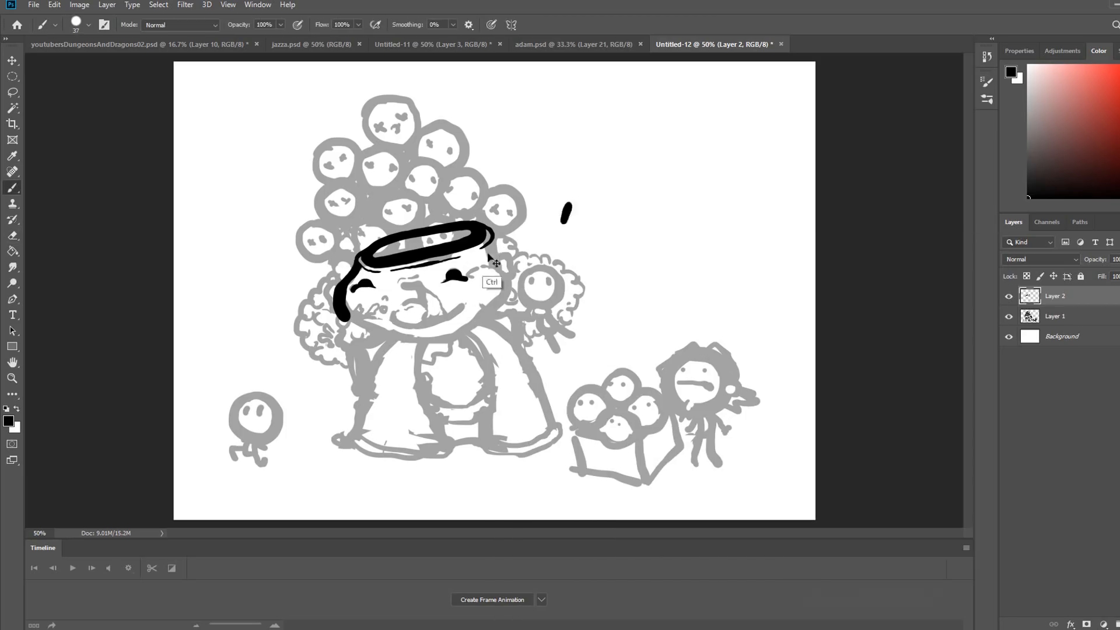
key(ctrl+z)
- Ink the remaining side and chin of the large head's outline, refining the line with the Eraser
drag(489, 244, 502, 311)
key(e)
key(b)
mouse_move(345, 315)
mouse_down()
mouse_move(398, 337)
mouse_move(489, 317)
mouse_up()
key(e)
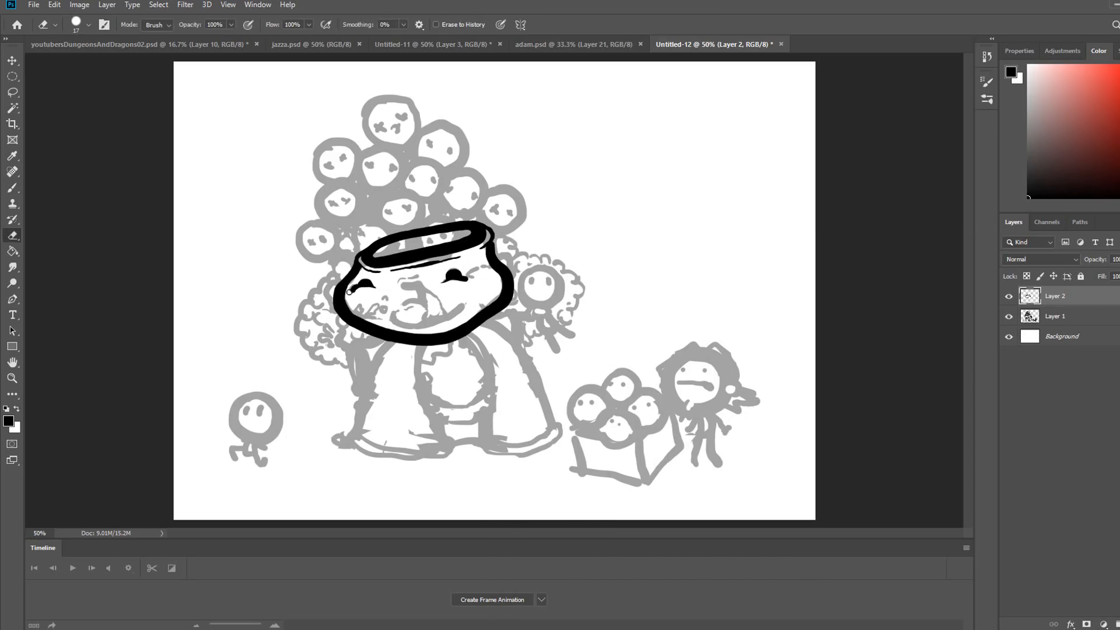
- Ink the crease between the face's eye and the head's outline, cleaning its edges with the Eraser
key(b)
drag(474, 271, 505, 275)
key(e)
key(b)
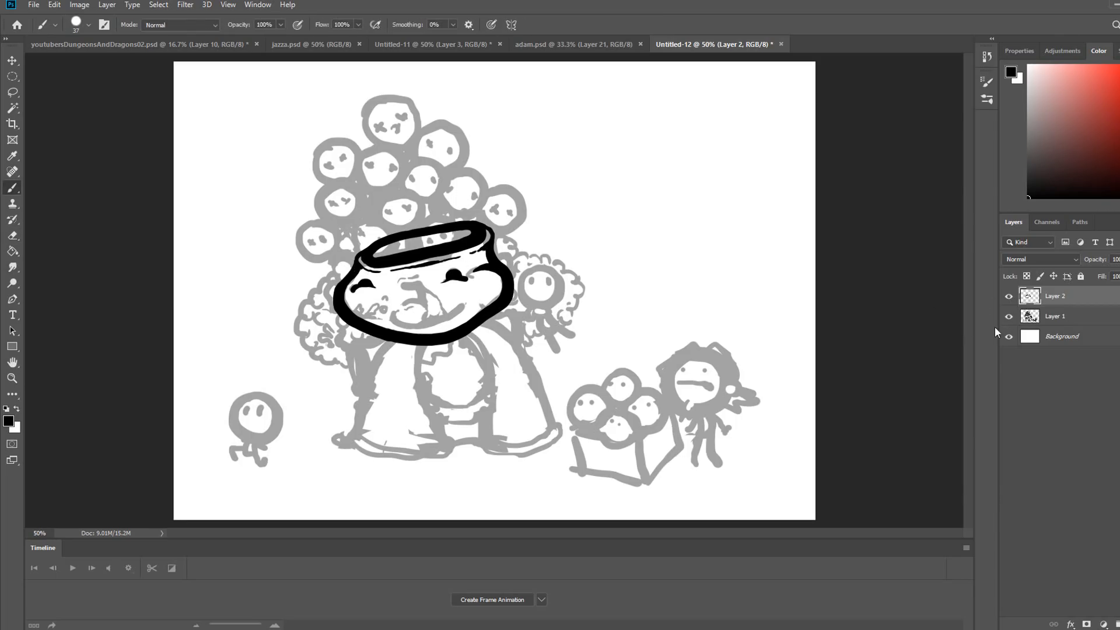
- Add a new layer, ink the mouth over the sketch and try a nose stroke
click(1119, 624)
mouse_move(398, 312)
mouse_down()
mouse_move(442, 318)
mouse_move(467, 298)
mouse_up()
key(e)
key(b)
mouse_move(404, 286)
mouse_down()
mouse_move(407, 303)
mouse_move(419, 275)
mouse_move(427, 319)
mouse_up()
key(ctrl+z)
right_click(433, 314)
click(1055, 337)
click(1054, 316)
click(1055, 296)
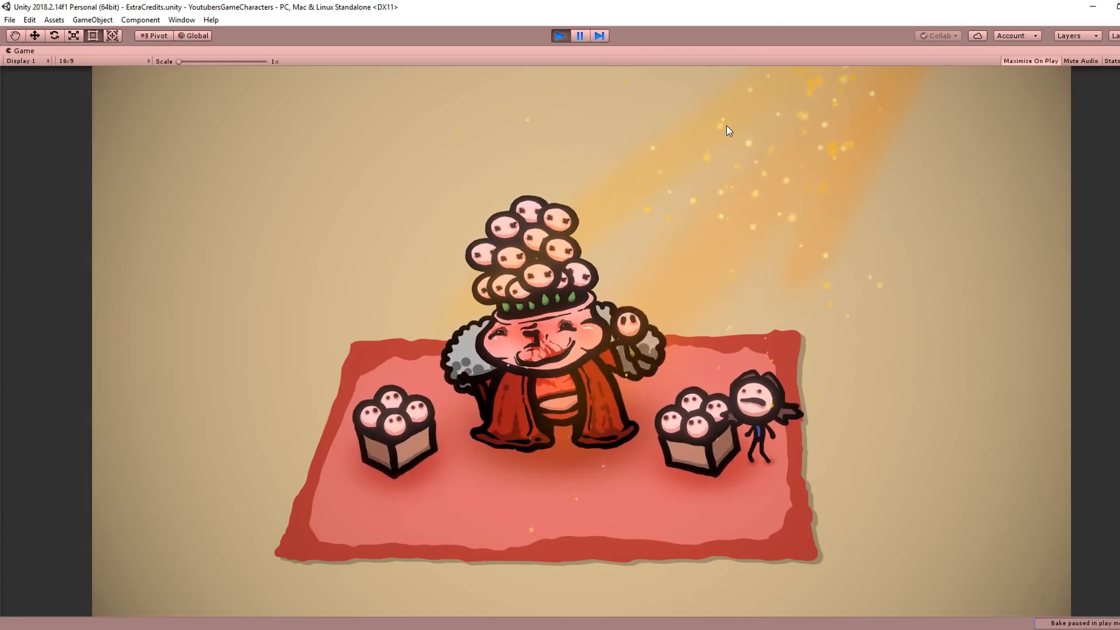
- In Unity, stop the scene preview and collapse the small character's object in the scene hierarchy
click(560, 37)
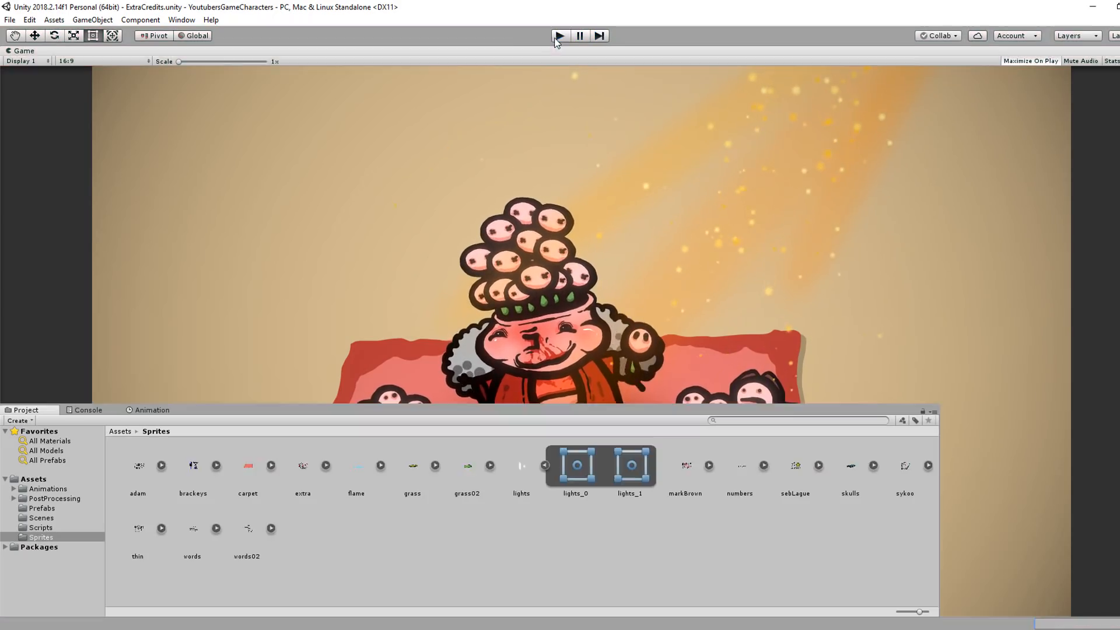
click(18, 366)
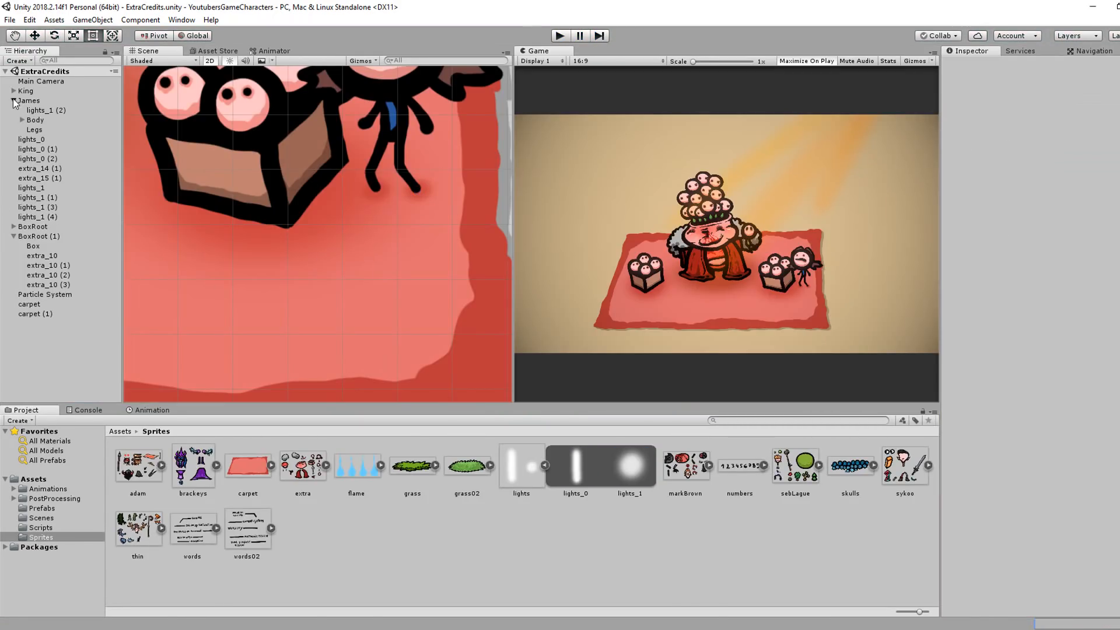
click(14, 101)
- Open the Scenes folder in the project assets
scroll(379, 245, down, 5)
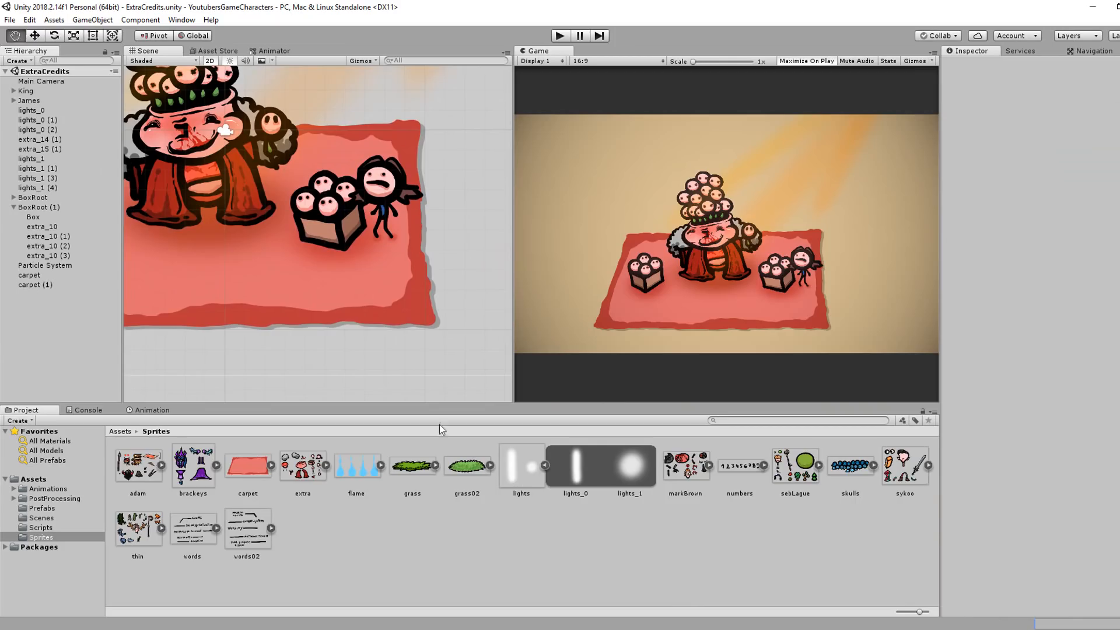
scroll(356, 321, up, 1)
click(41, 518)
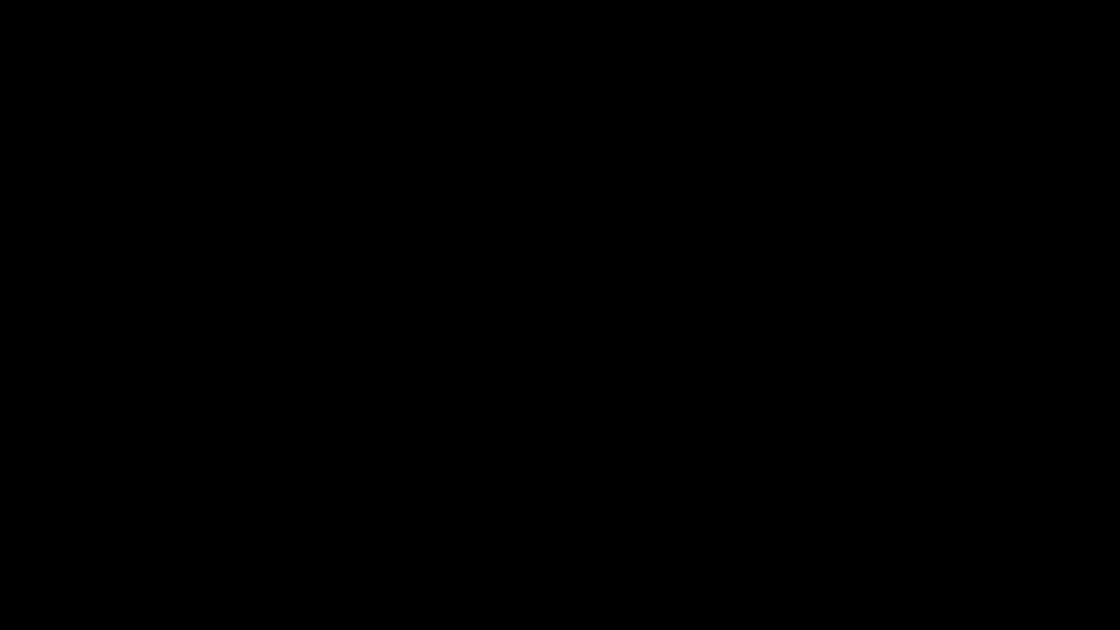